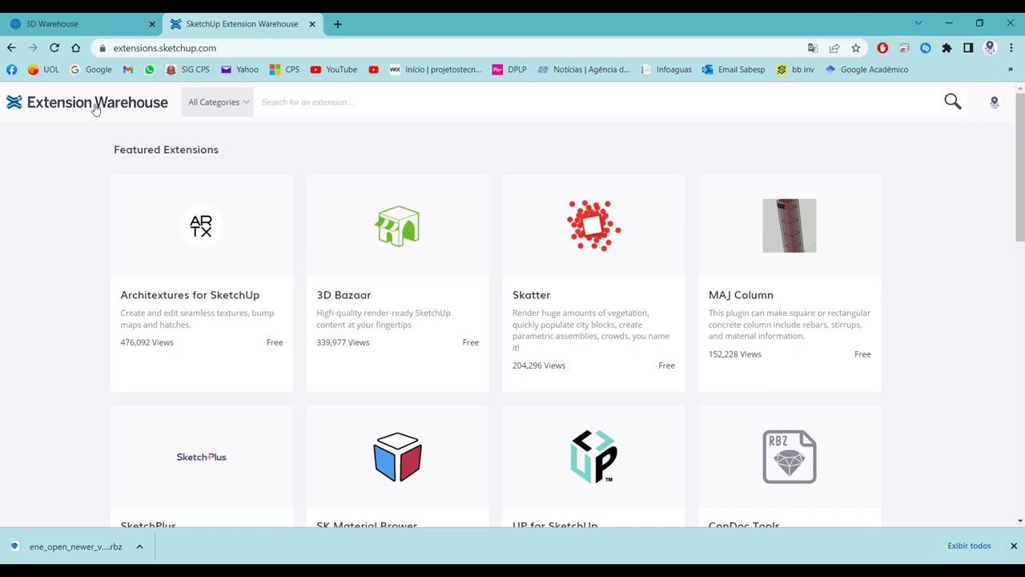
- Search 'eneroth open' to reach the Eneroth Open Newer Version page, then switch to SketchUp
{"action": "left_click", "coordinate": [270, 99]}
{"action": "type", "text": "ener"}
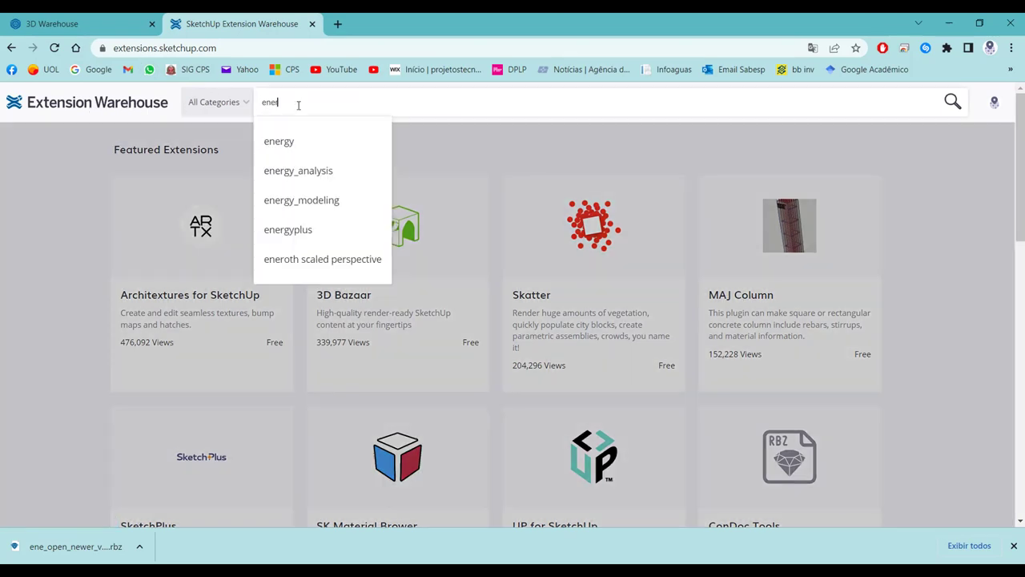
{"action": "type", "text": "oth ope"}
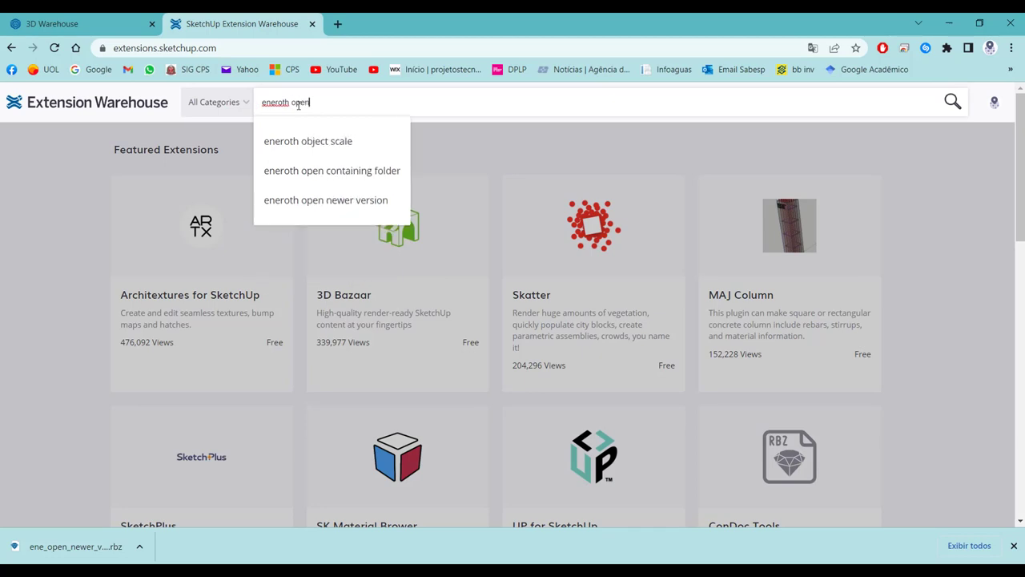
{"action": "type", "text": "n"}
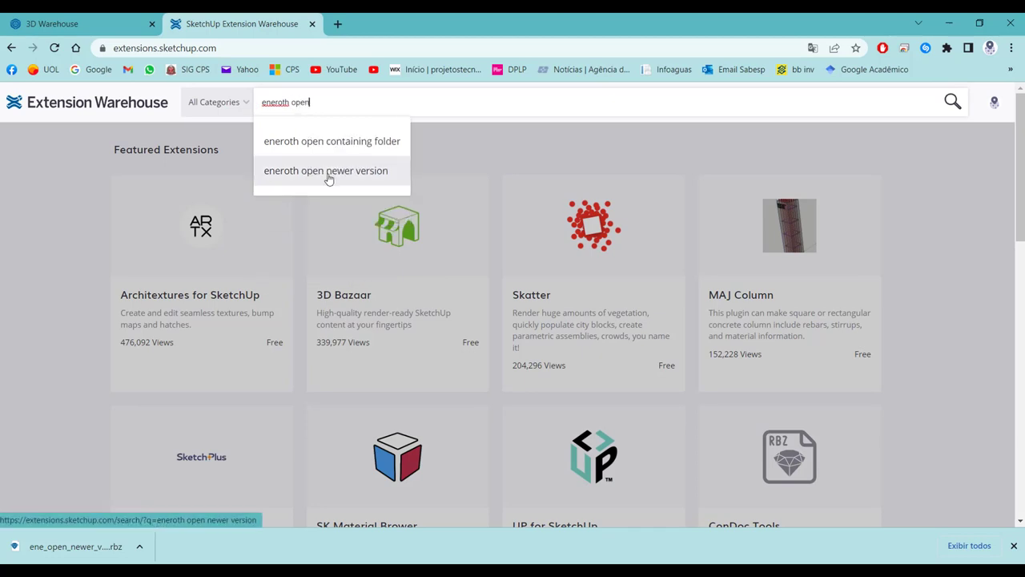
{"action": "left_click", "coordinate": [324, 181]}
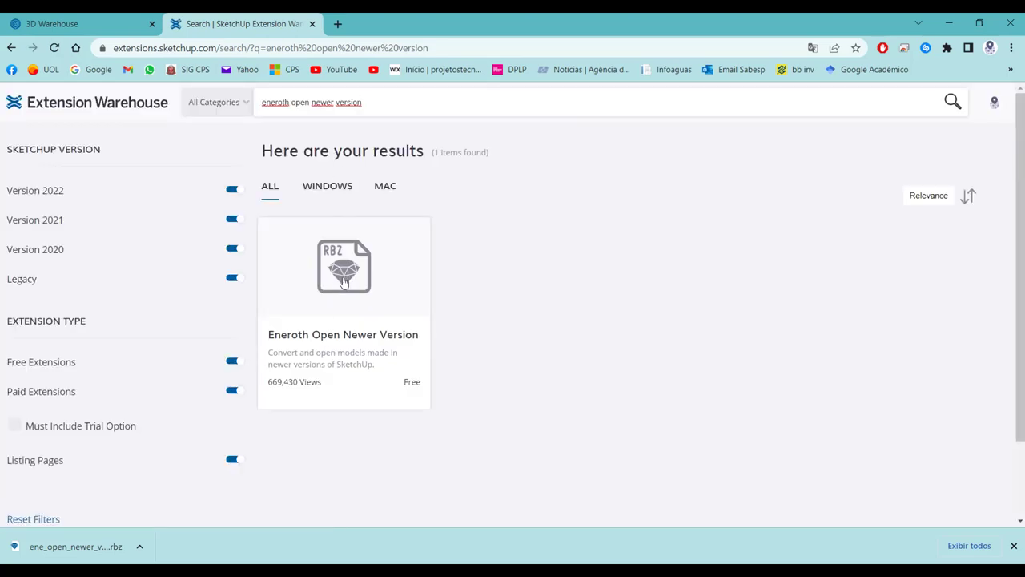
{"action": "left_click", "coordinate": [346, 281]}
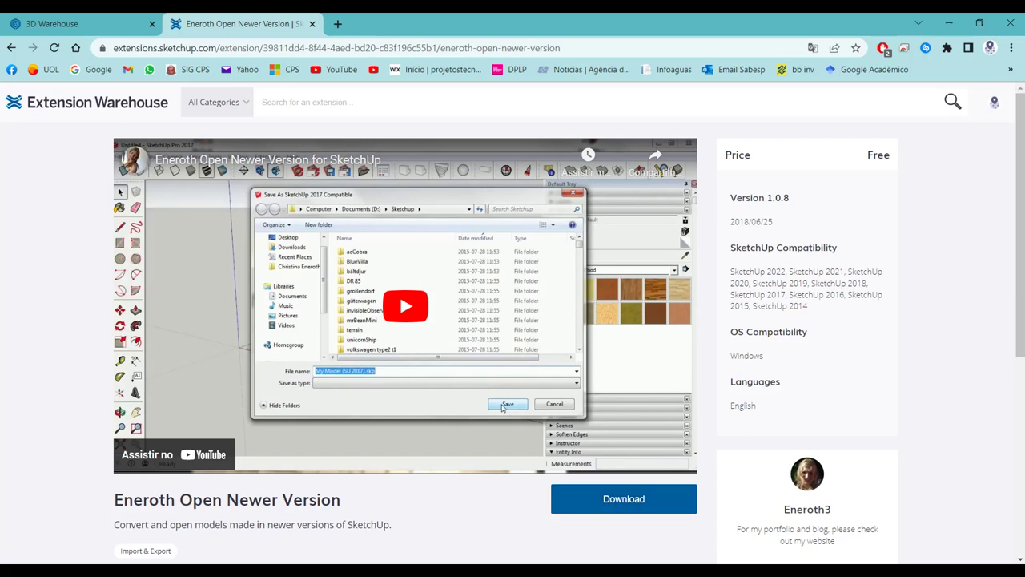
{"action": "left_click", "coordinate": [310, 571]}
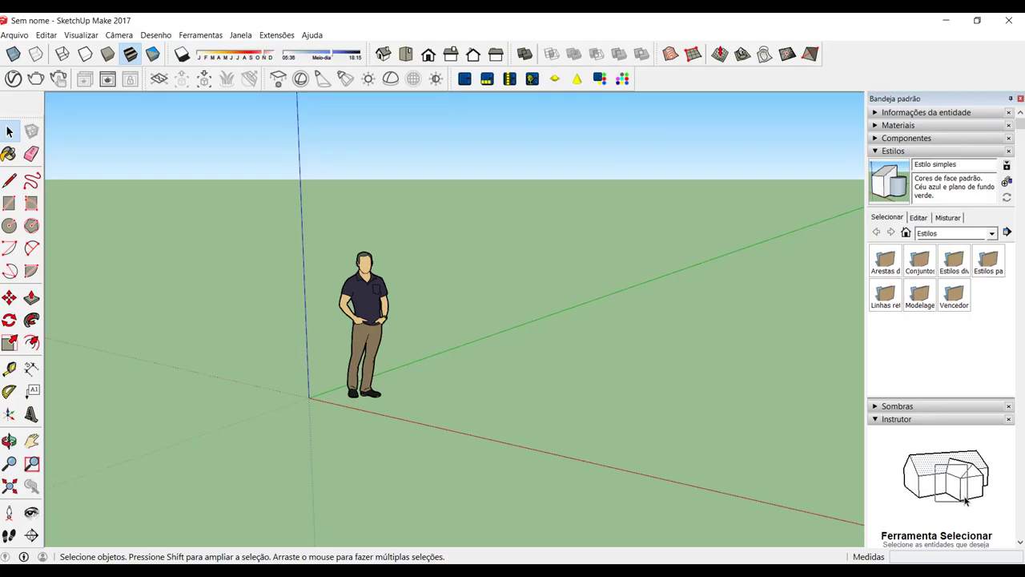
- Install ene_open_newer_version_v1.0.8.rbz through the Extension Manager, then close the manager
{"action": "left_click", "coordinate": [240, 35]}
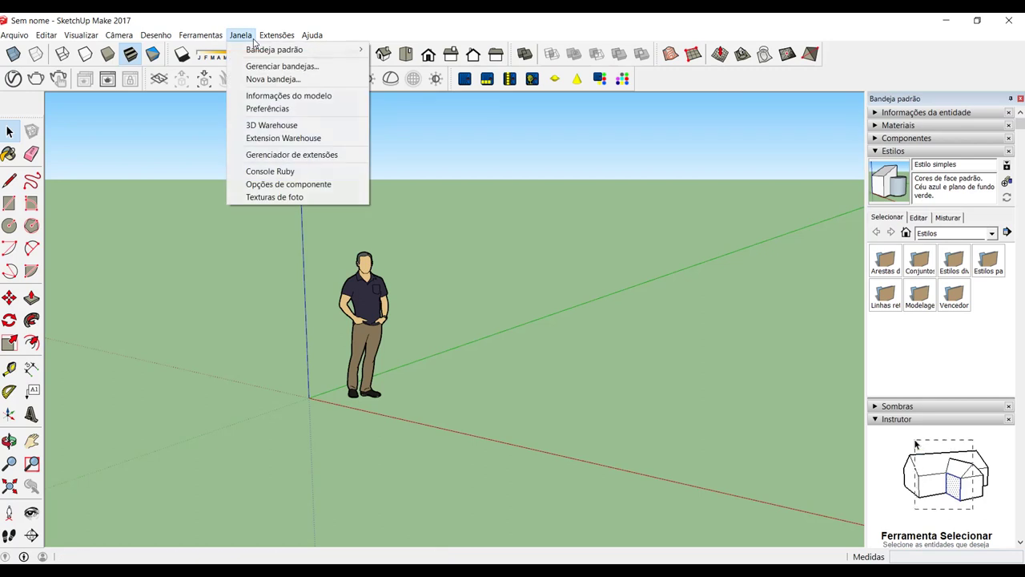
{"action": "left_click", "coordinate": [289, 154]}
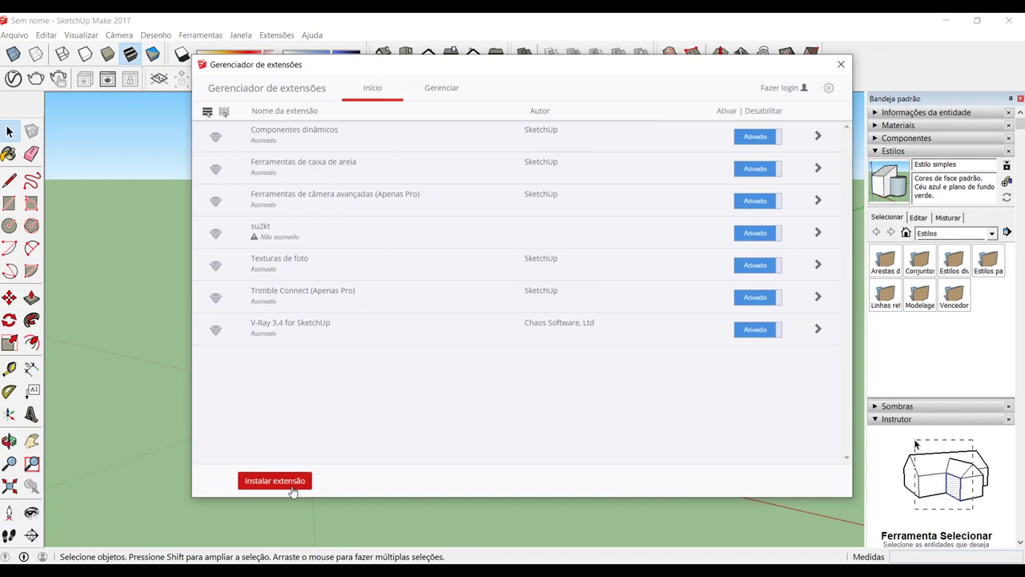
{"action": "left_click", "coordinate": [286, 481]}
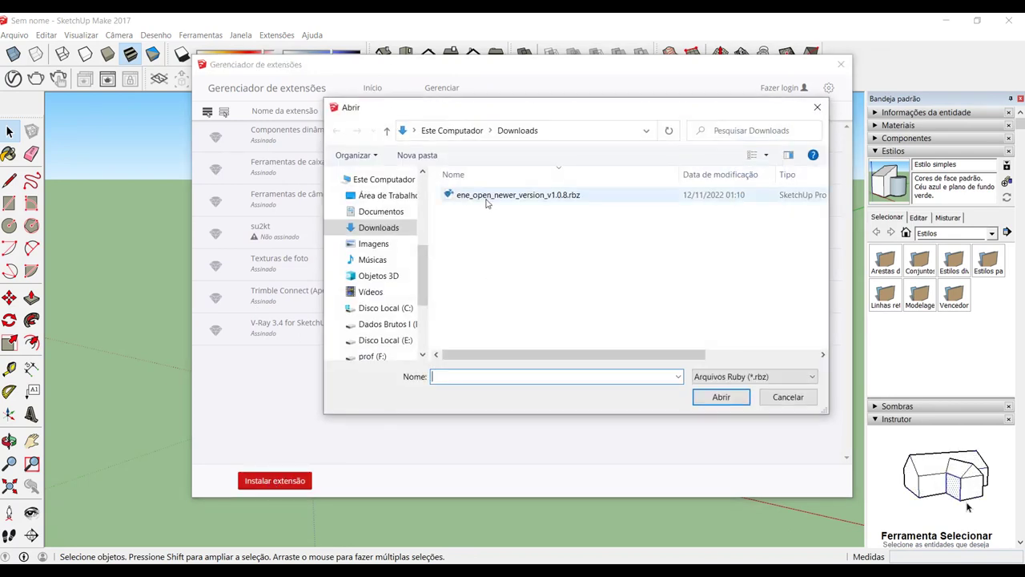
{"action": "left_click", "coordinate": [485, 199]}
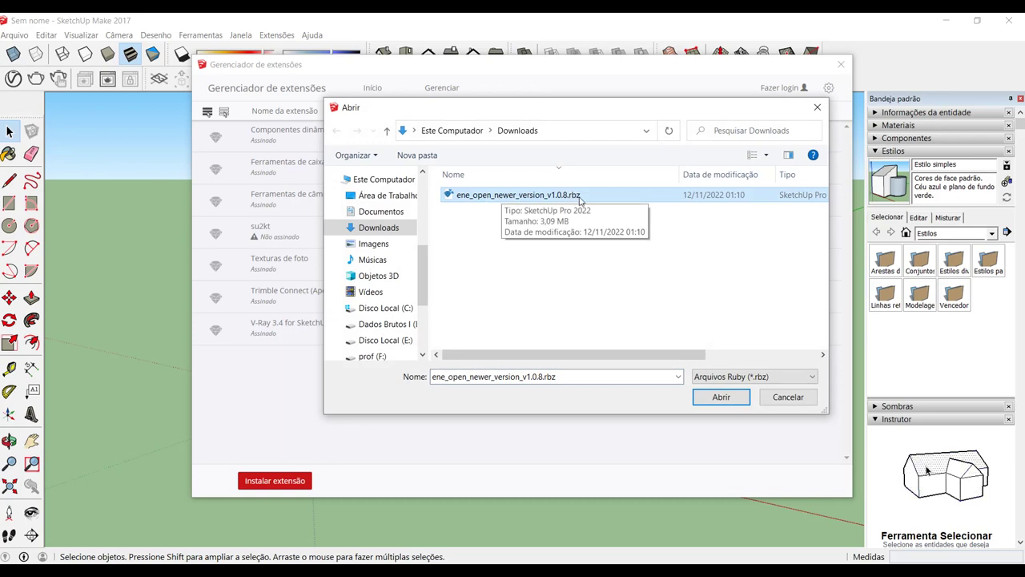
{"action": "left_click", "coordinate": [721, 396]}
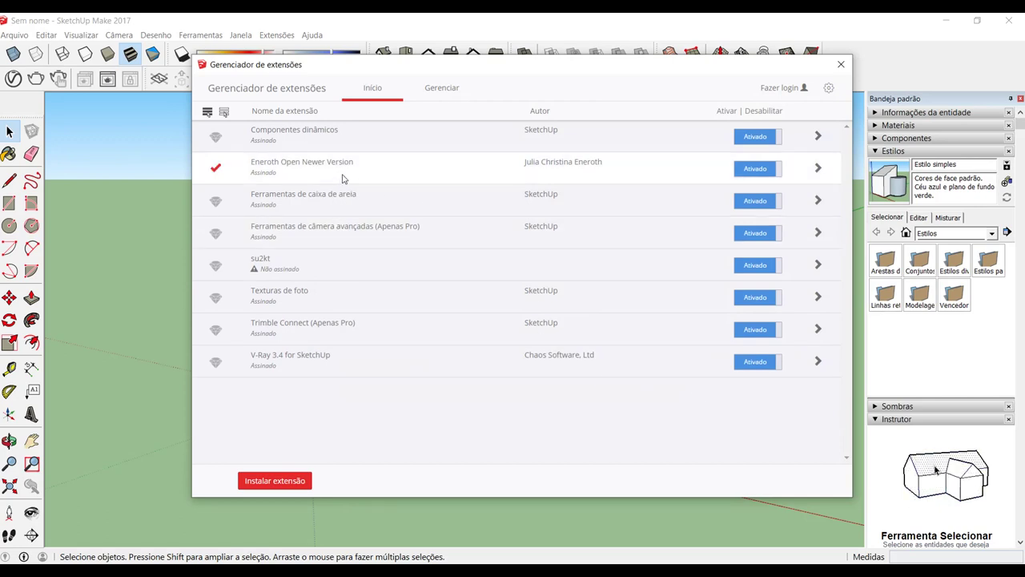
{"action": "left_click", "coordinate": [841, 68]}
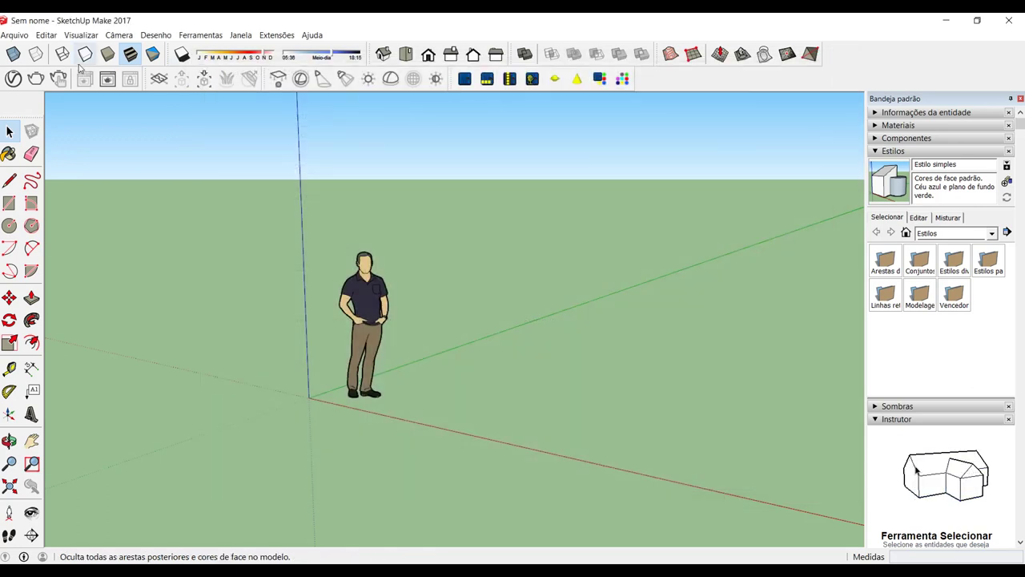
- Search 3D Warehouse for 'sofa' and filter the results to models
{"action": "left_click", "coordinate": [20, 38]}
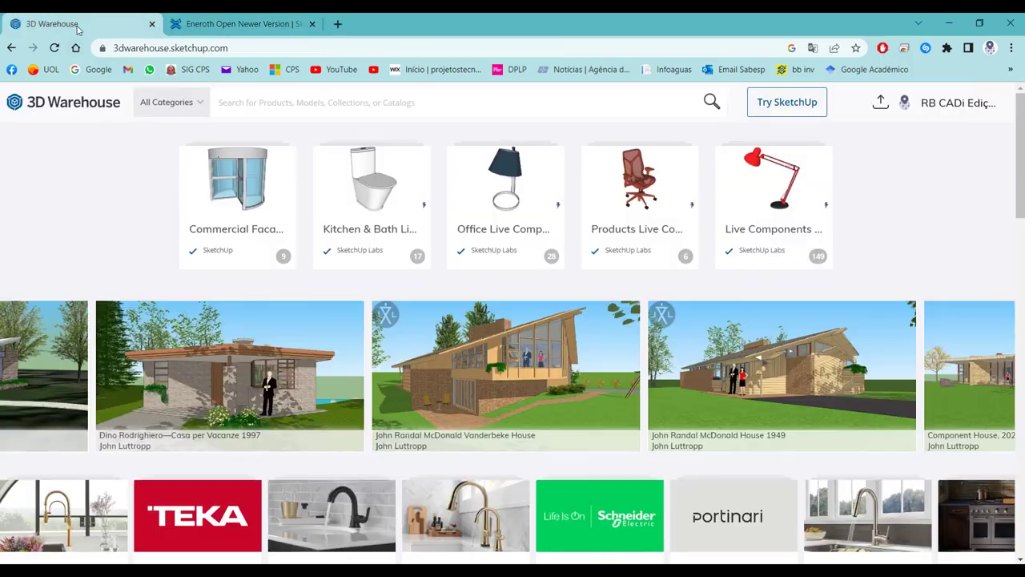
{"action": "left_click", "coordinate": [79, 29]}
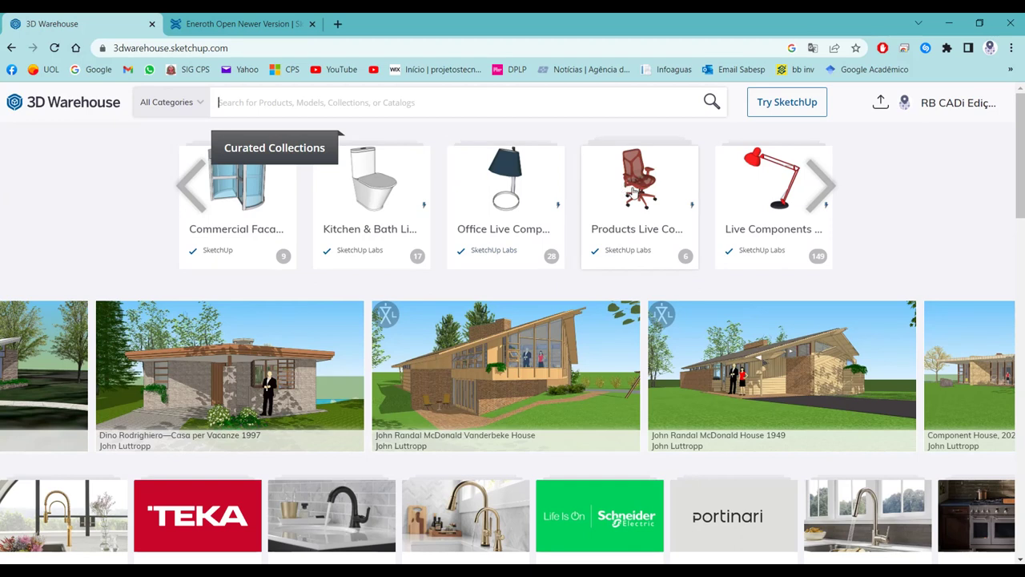
{"action": "type", "text": "sofa"}
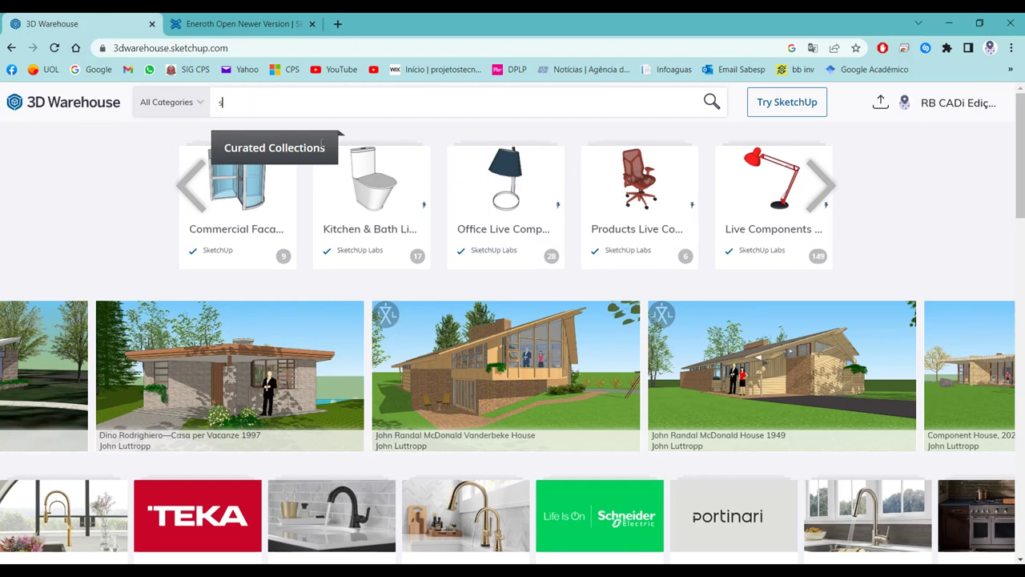
{"action": "key", "text": "Return"}
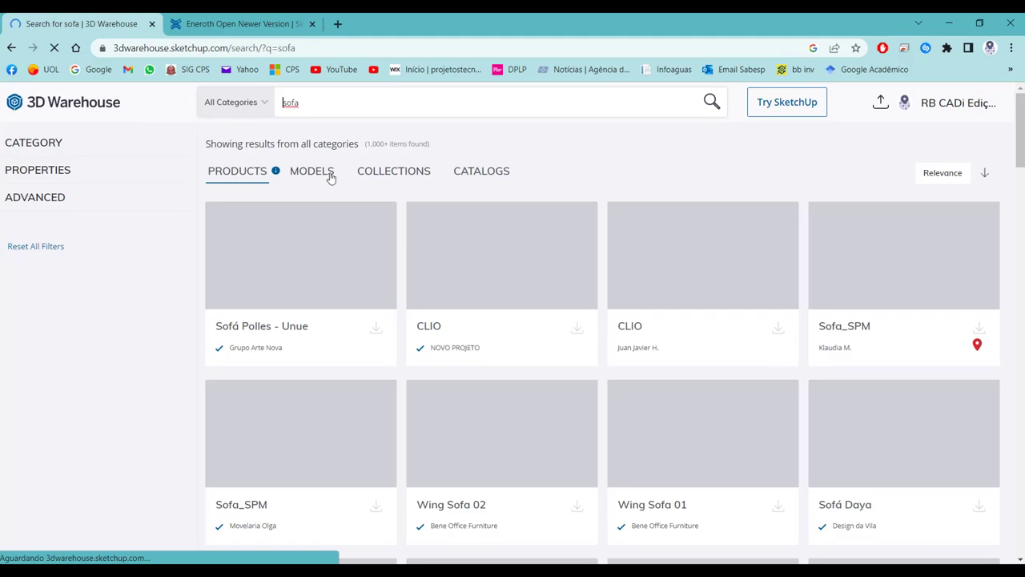
{"action": "left_click", "coordinate": [315, 176]}
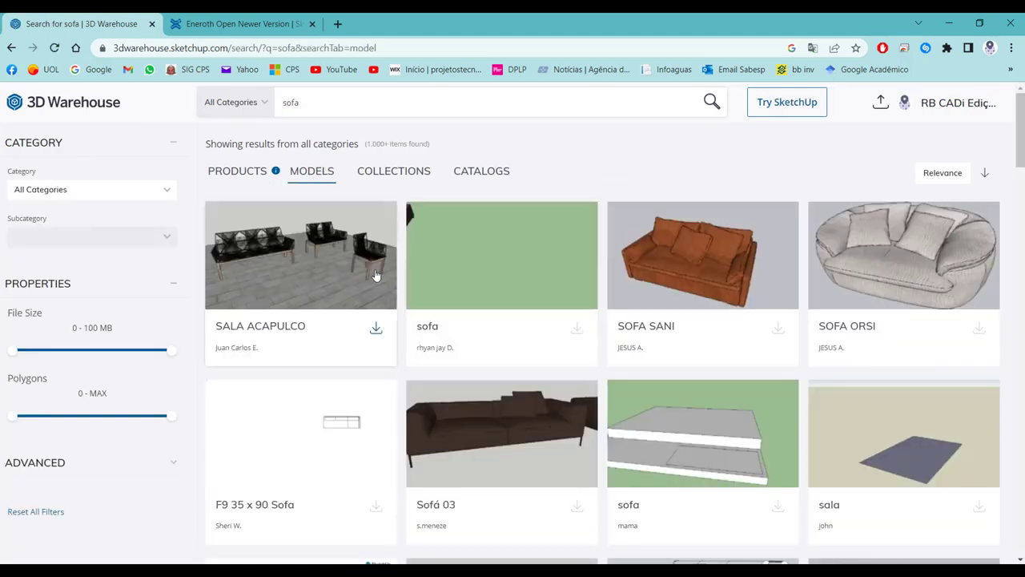
- Download Sofá 03 as a SketchUp 2019 model and return to SketchUp Make 2017
{"action": "left_click", "coordinate": [503, 412]}
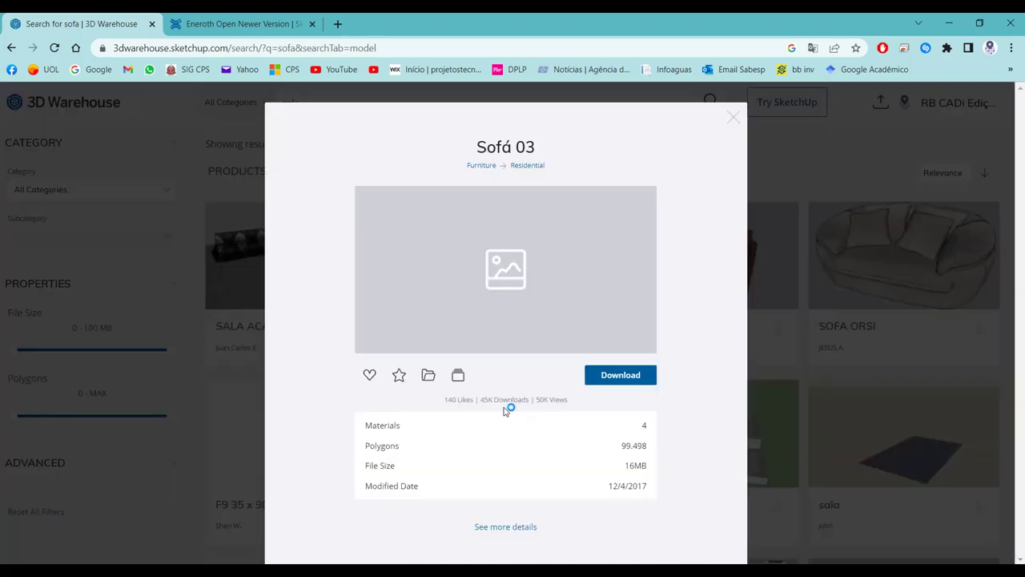
{"action": "left_click", "coordinate": [599, 377]}
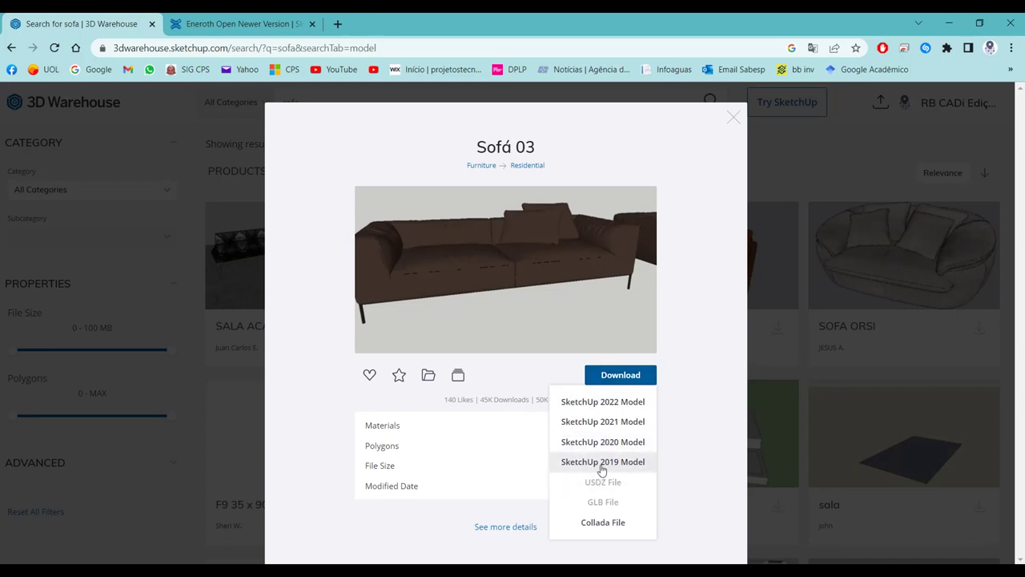
{"action": "left_click", "coordinate": [603, 463]}
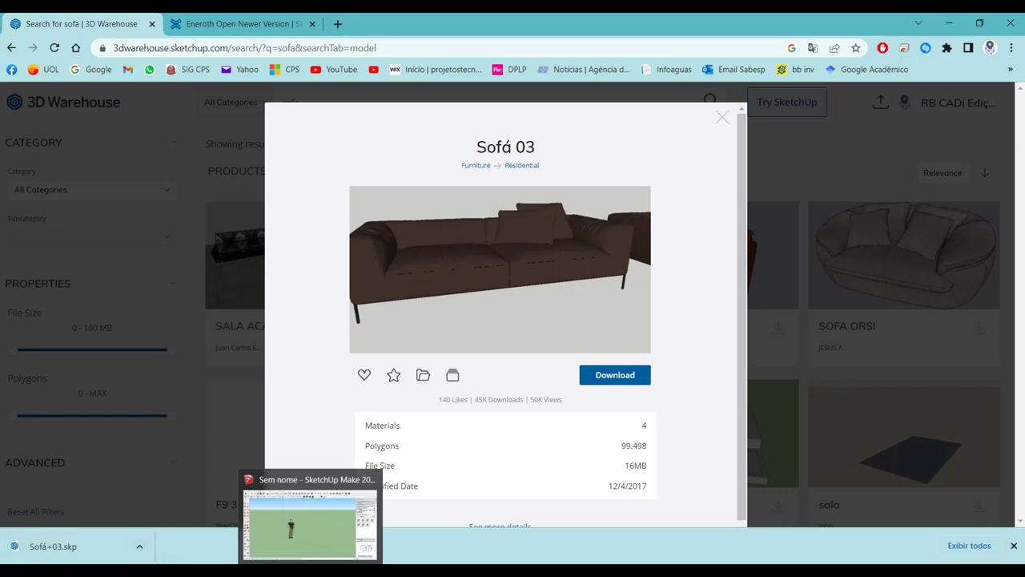
{"action": "left_click", "coordinate": [310, 525]}
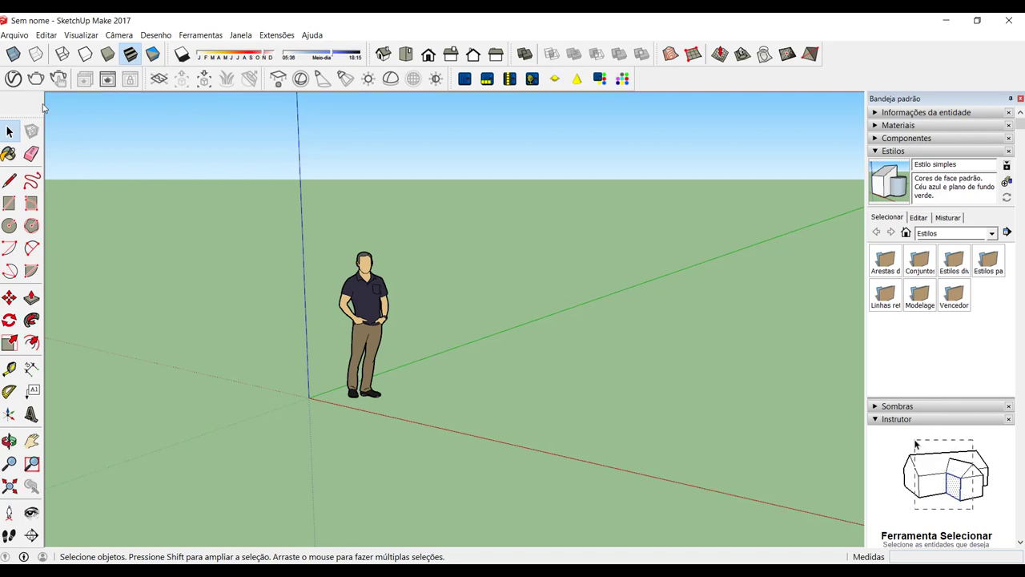
- Convert Sofá+03.skp with Open Newer Version, saving Sofá+03 (SU 2017).skp in Downloads
{"action": "left_click", "coordinate": [14, 35]}
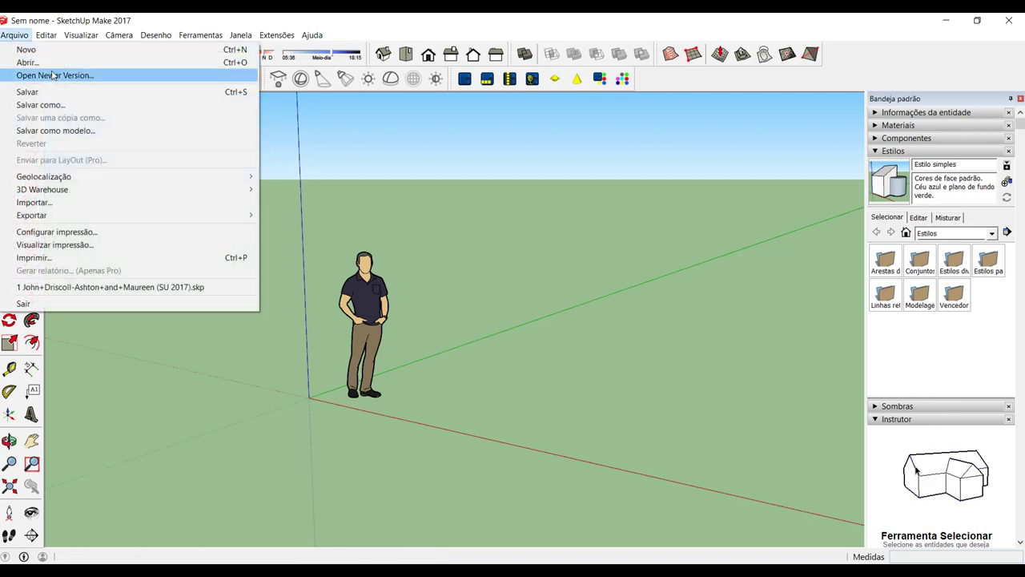
{"action": "left_click", "coordinate": [54, 75]}
{"action": "left_click", "coordinate": [181, 144]}
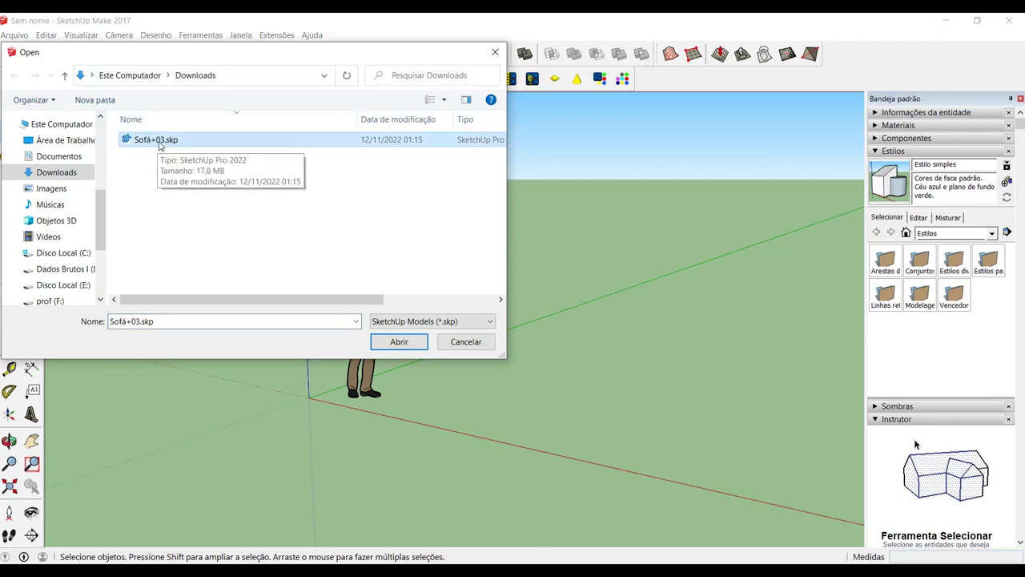
{"action": "left_click", "coordinate": [396, 342]}
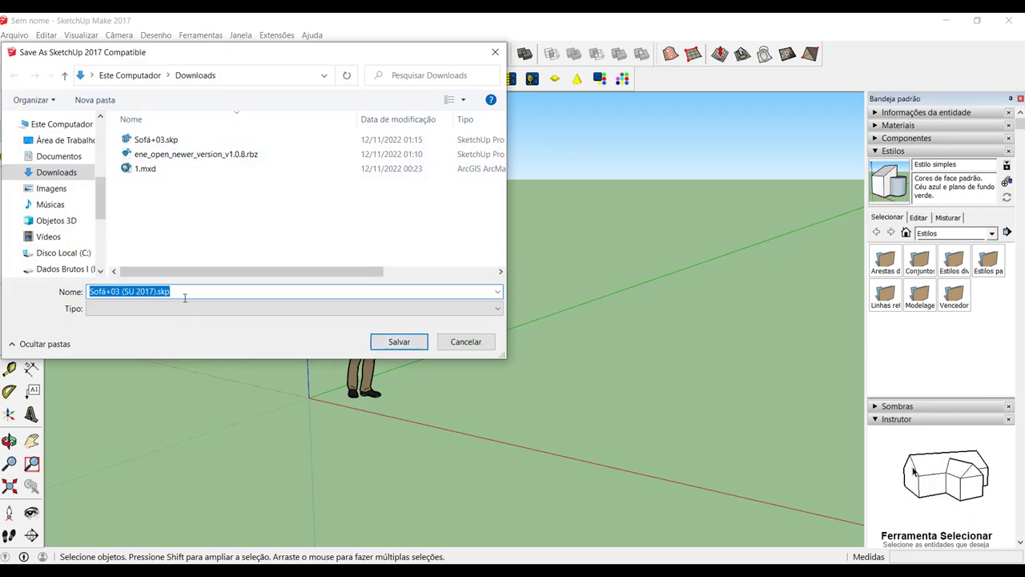
{"action": "left_click", "coordinate": [171, 309]}
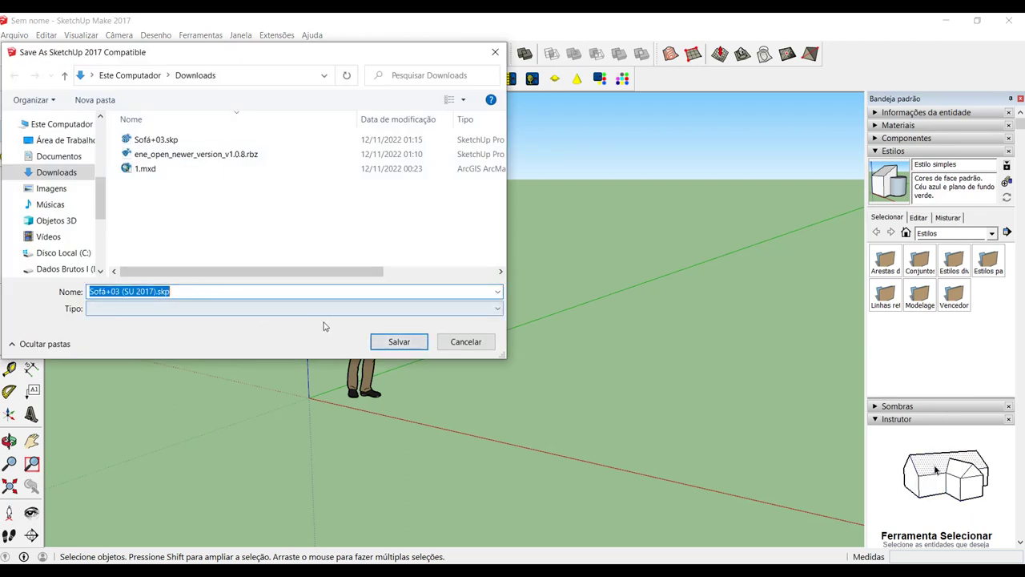
{"action": "left_click", "coordinate": [395, 342]}
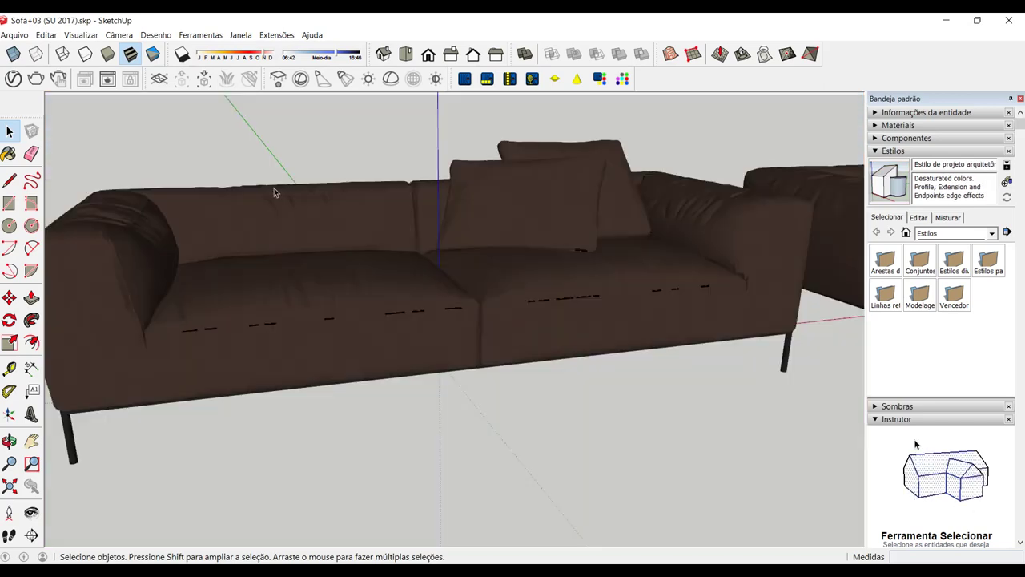
- Orbit and zoom around the converted model to inspect both brown sofas up close and wide
{"action": "scroll", "coordinate": [361, 258], "scroll_direction": "down", "scroll_amount": 2}
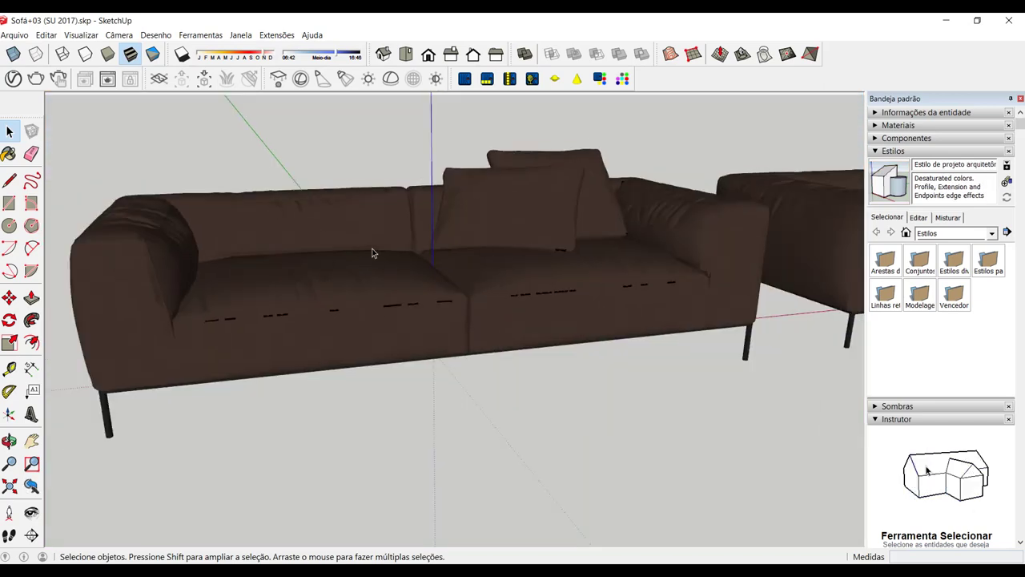
{"action": "scroll", "coordinate": [355, 260], "scroll_direction": "down", "scroll_amount": 2}
{"action": "mouse_move", "coordinate": [355, 265]}
{"action": "middle_mouse_down"}
{"action": "mouse_move", "coordinate": [468, 349]}
{"action": "mouse_move", "coordinate": [481, 192]}
{"action": "middle_mouse_up"}
{"action": "scroll", "coordinate": [468, 349], "scroll_direction": "up", "scroll_amount": 2}
{"action": "scroll", "coordinate": [465, 354], "scroll_direction": "down", "scroll_amount": 2}
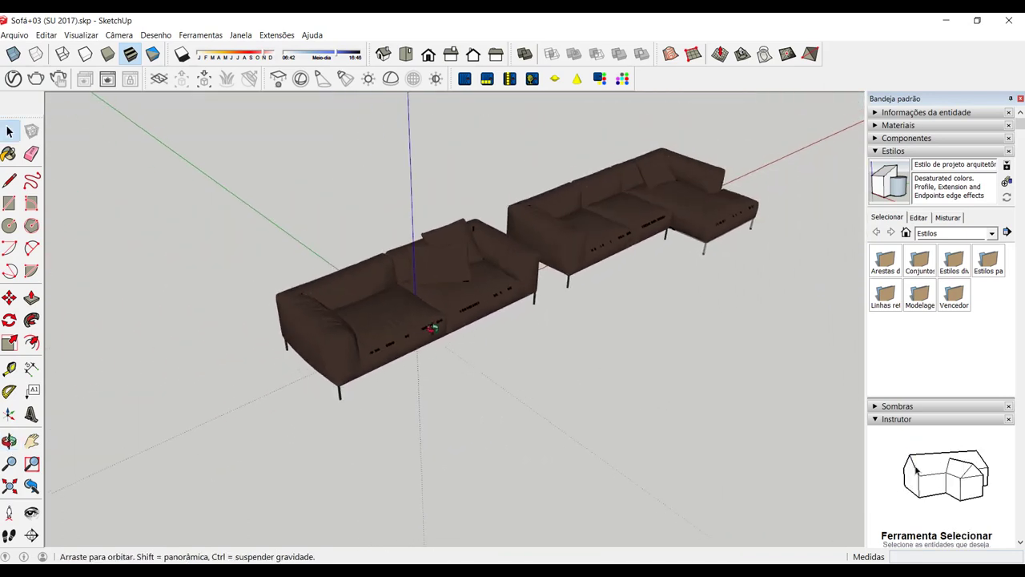
{"action": "scroll", "coordinate": [452, 257], "scroll_direction": "up", "scroll_amount": 2}
{"action": "mouse_move", "coordinate": [452, 258]}
{"action": "middle_mouse_down"}
{"action": "mouse_move", "coordinate": [617, 332]}
{"action": "mouse_move", "coordinate": [703, 356]}
{"action": "mouse_move", "coordinate": [530, 351]}
{"action": "mouse_move", "coordinate": [688, 394]}
{"action": "mouse_move", "coordinate": [670, 430]}
{"action": "mouse_move", "coordinate": [602, 362]}
{"action": "middle_mouse_up"}
{"action": "mouse_move", "coordinate": [544, 337]}
{"action": "middle_mouse_down"}
{"action": "mouse_move", "coordinate": [543, 323]}
{"action": "mouse_move", "coordinate": [590, 298]}
{"action": "mouse_move", "coordinate": [509, 321]}
{"action": "mouse_move", "coordinate": [473, 291]}
{"action": "mouse_move", "coordinate": [369, 342]}
{"action": "mouse_move", "coordinate": [497, 336]}
{"action": "middle_mouse_up"}
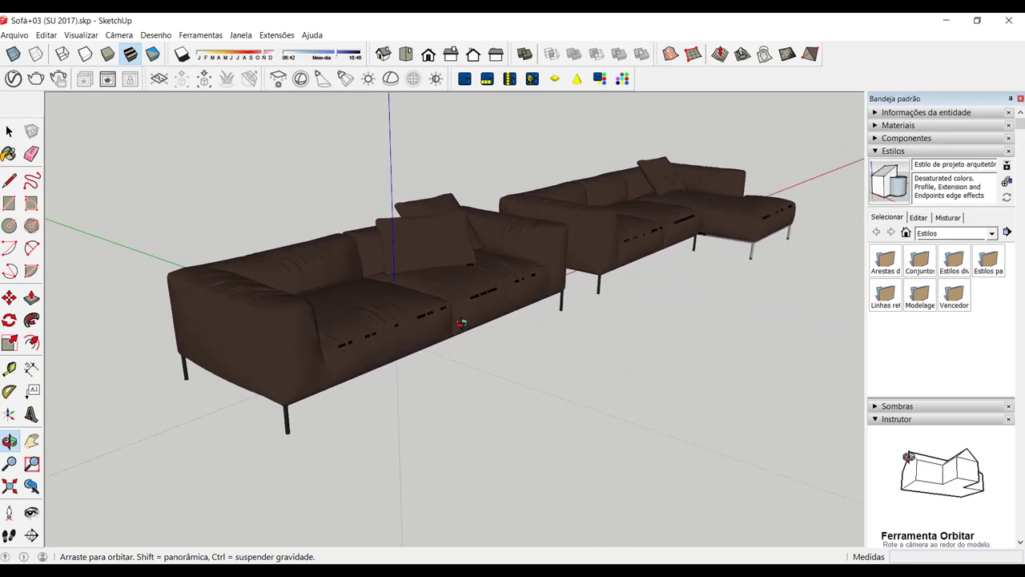